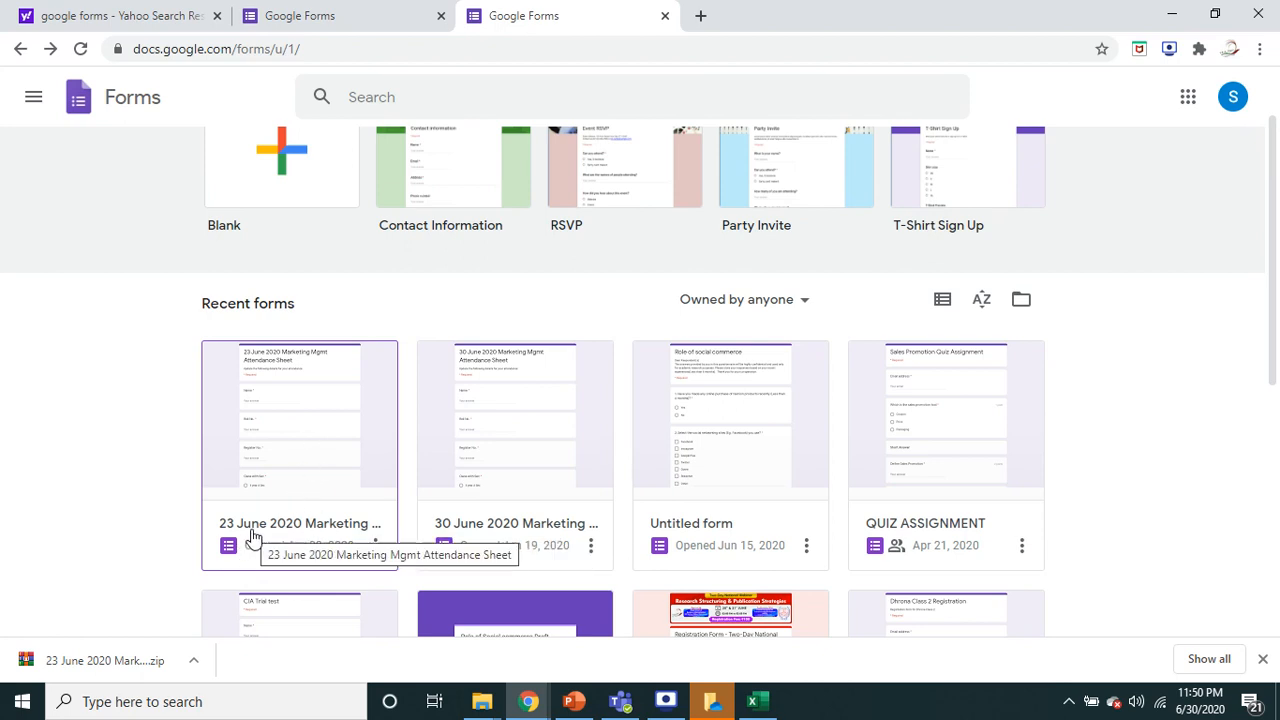
Open the "23 June 2020 Marketing Mgmt Attendance Sheet" form and download its responses as a .csv file.
click(320, 465)
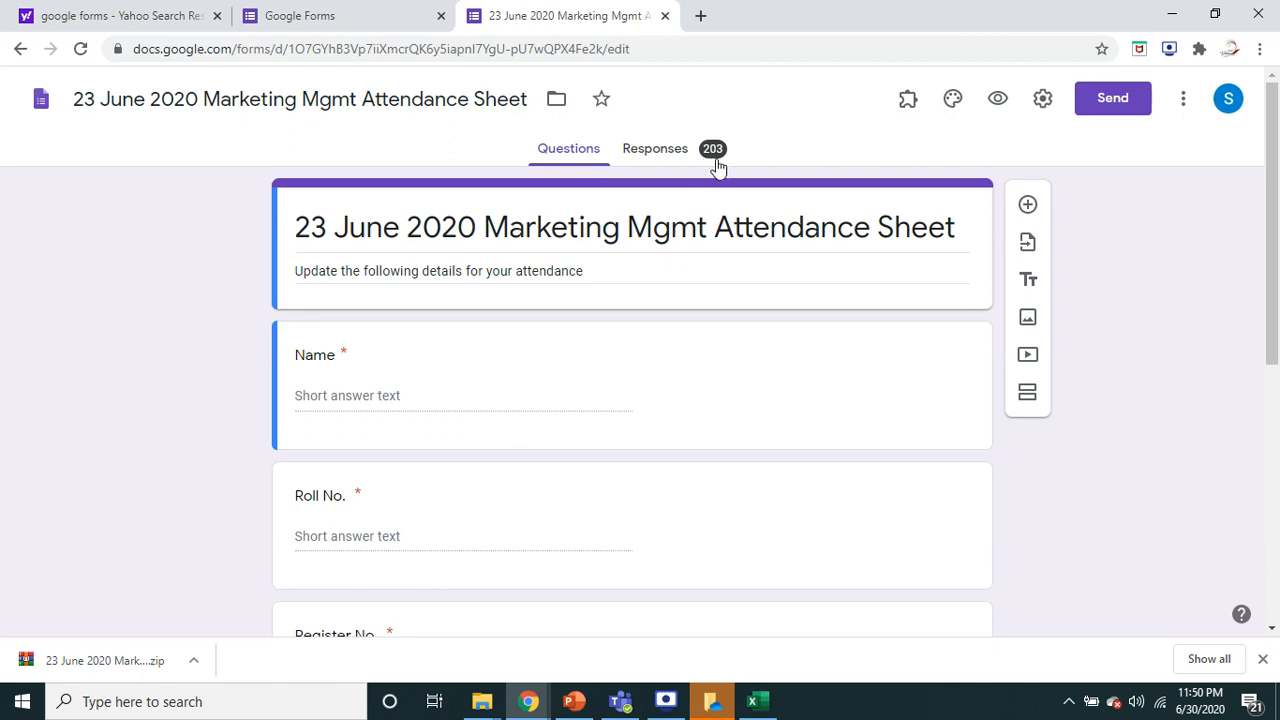
click(652, 158)
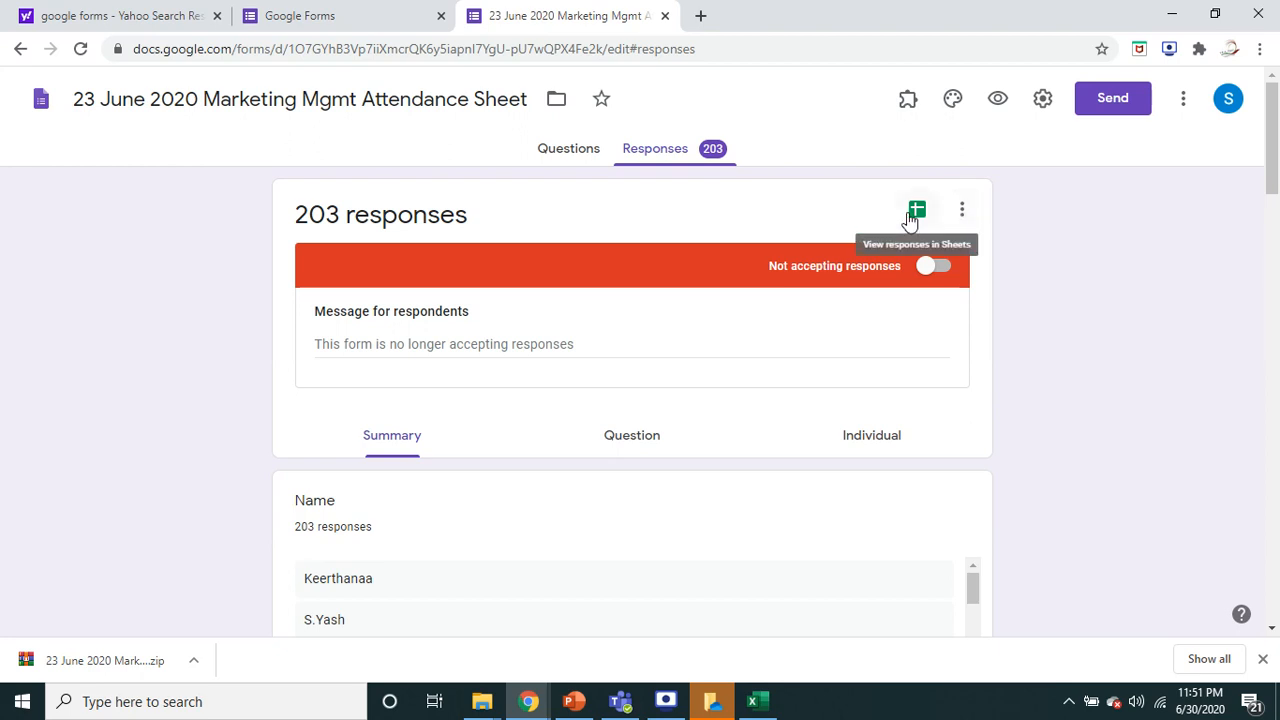
click(961, 217)
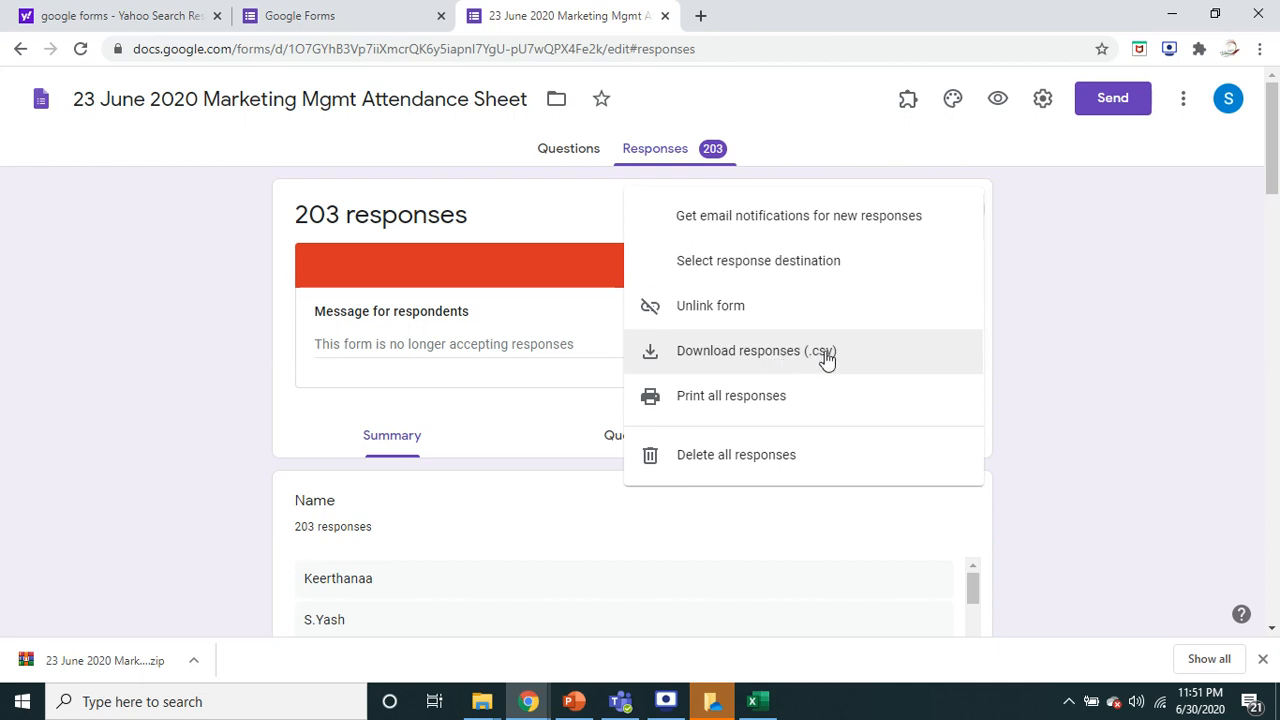
click(760, 358)
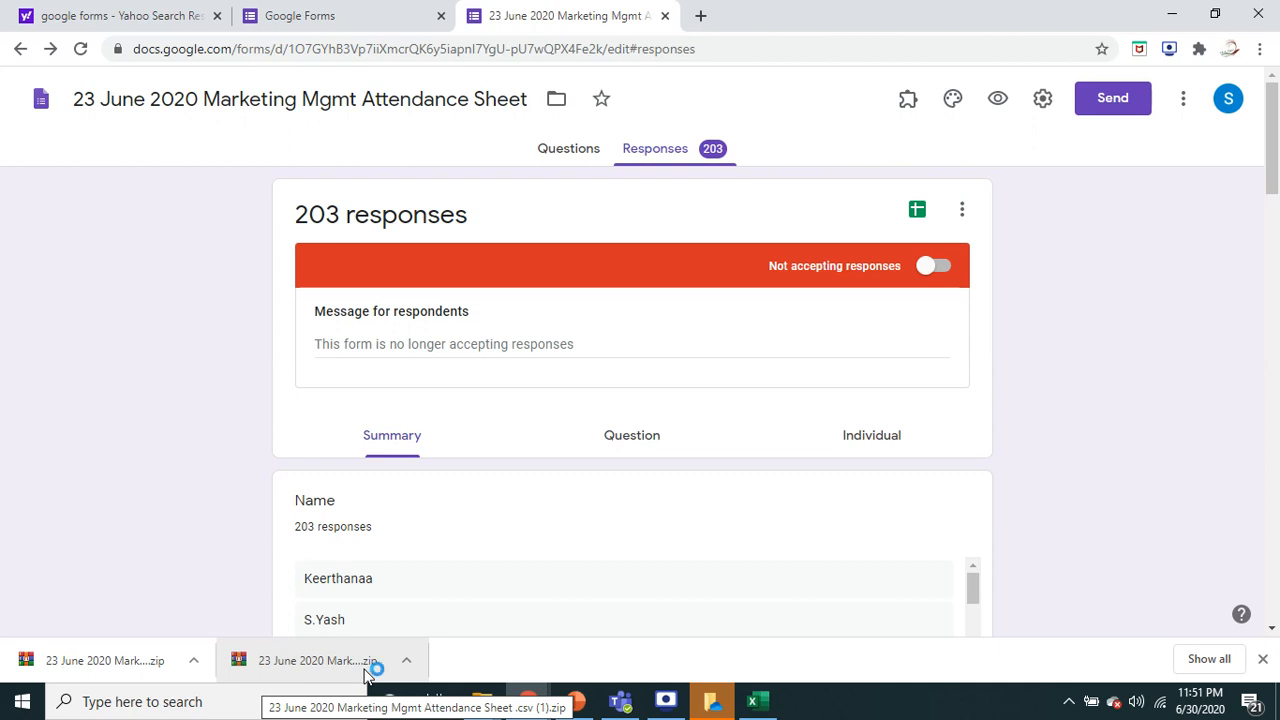
Switch to the attendance sheet in Excel and look through all response rows, especially the Class with Sec column.
click(765, 703)
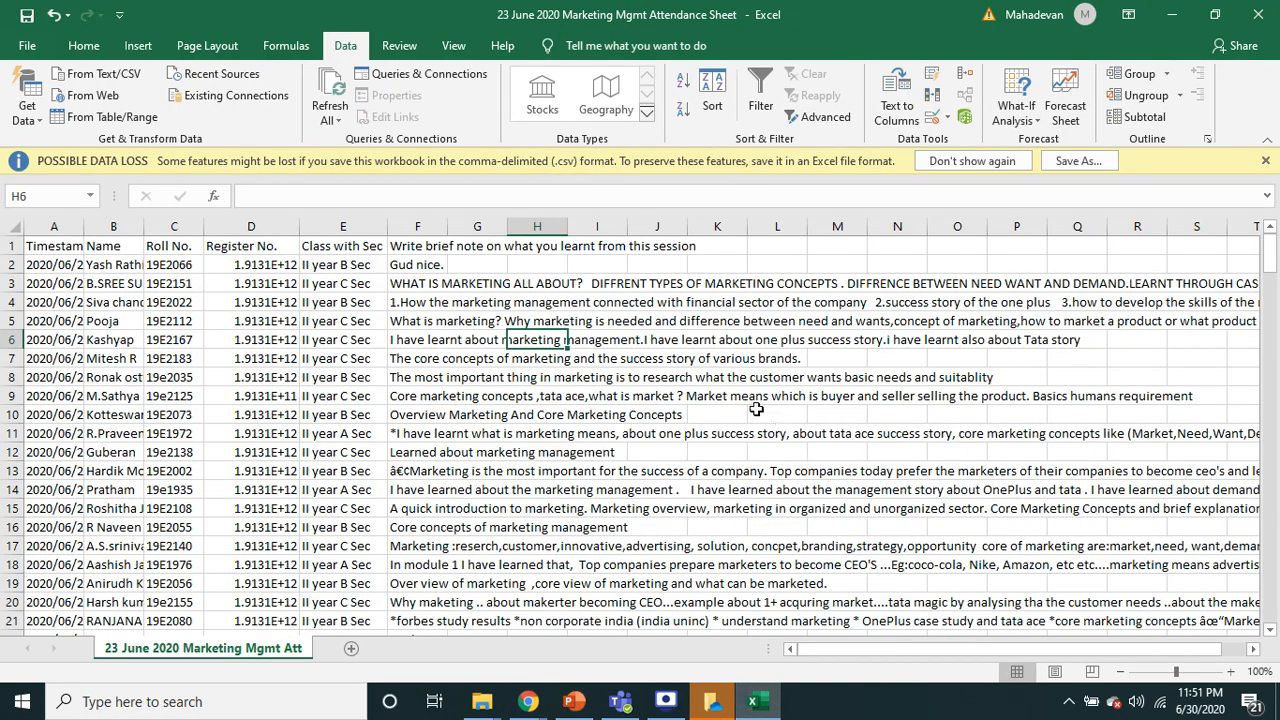
click(608, 398)
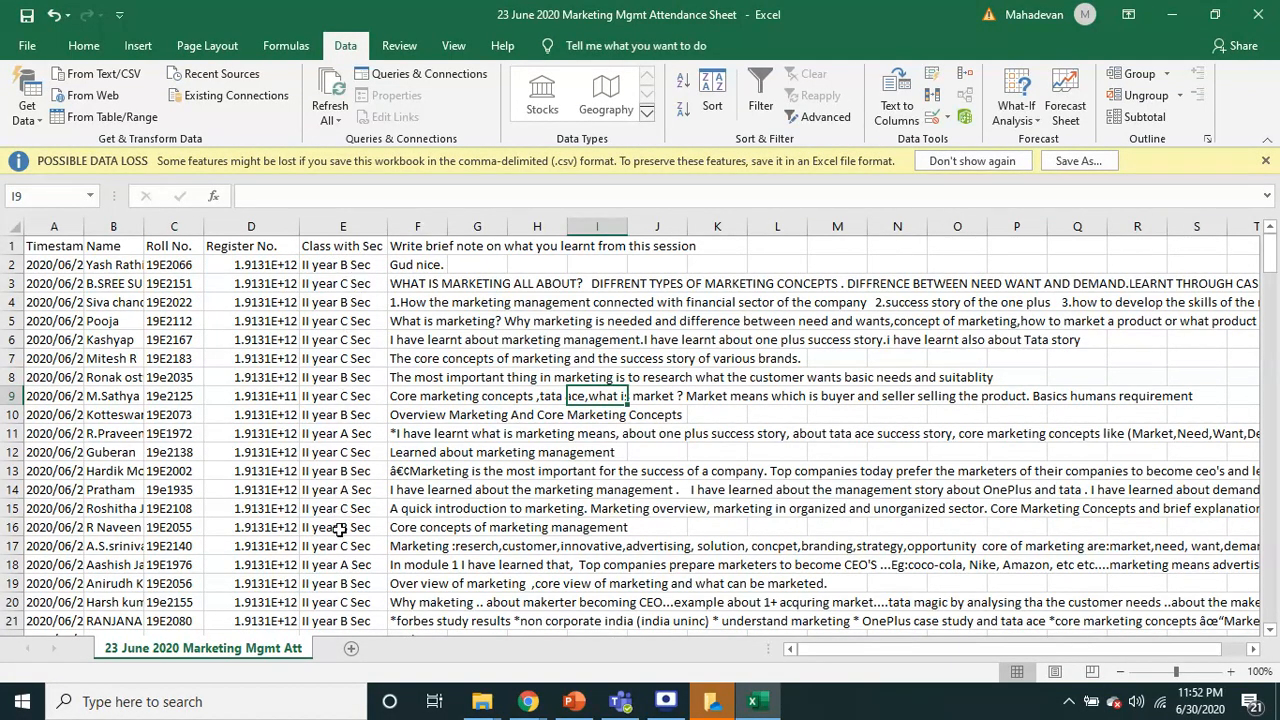
click(353, 477)
scroll(354, 478, down, 12)
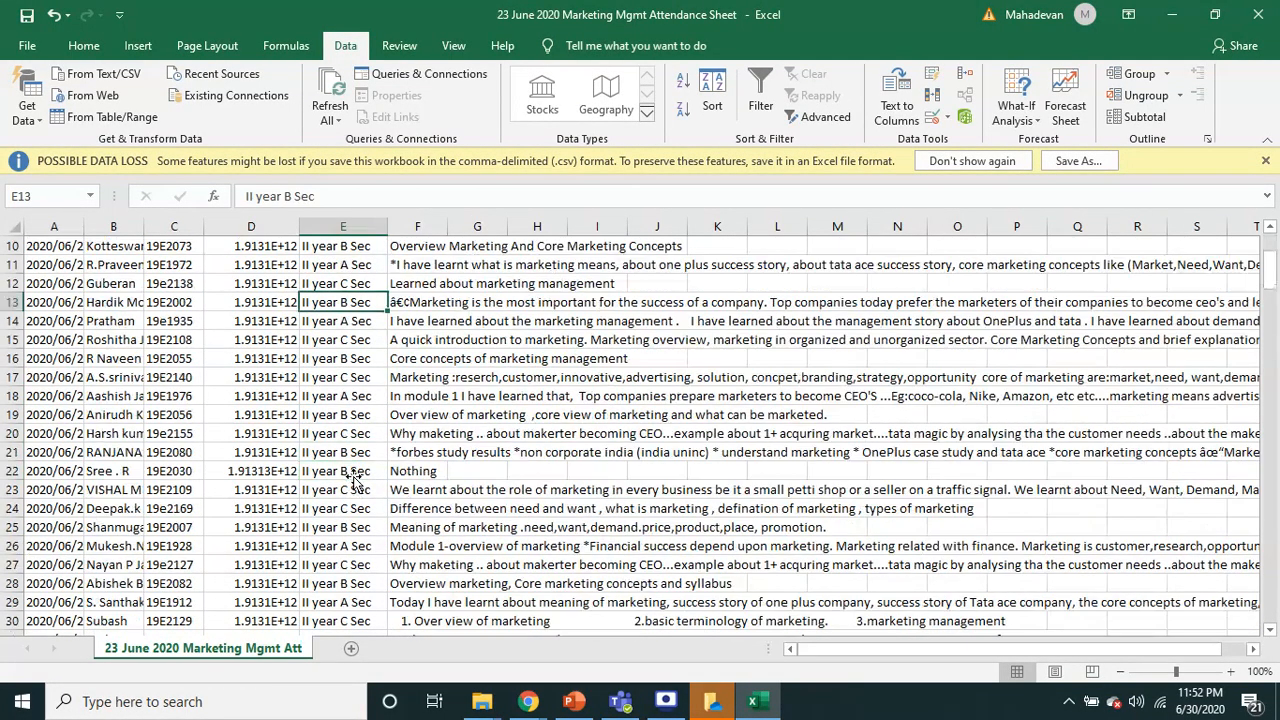
scroll(353, 478, down, 20)
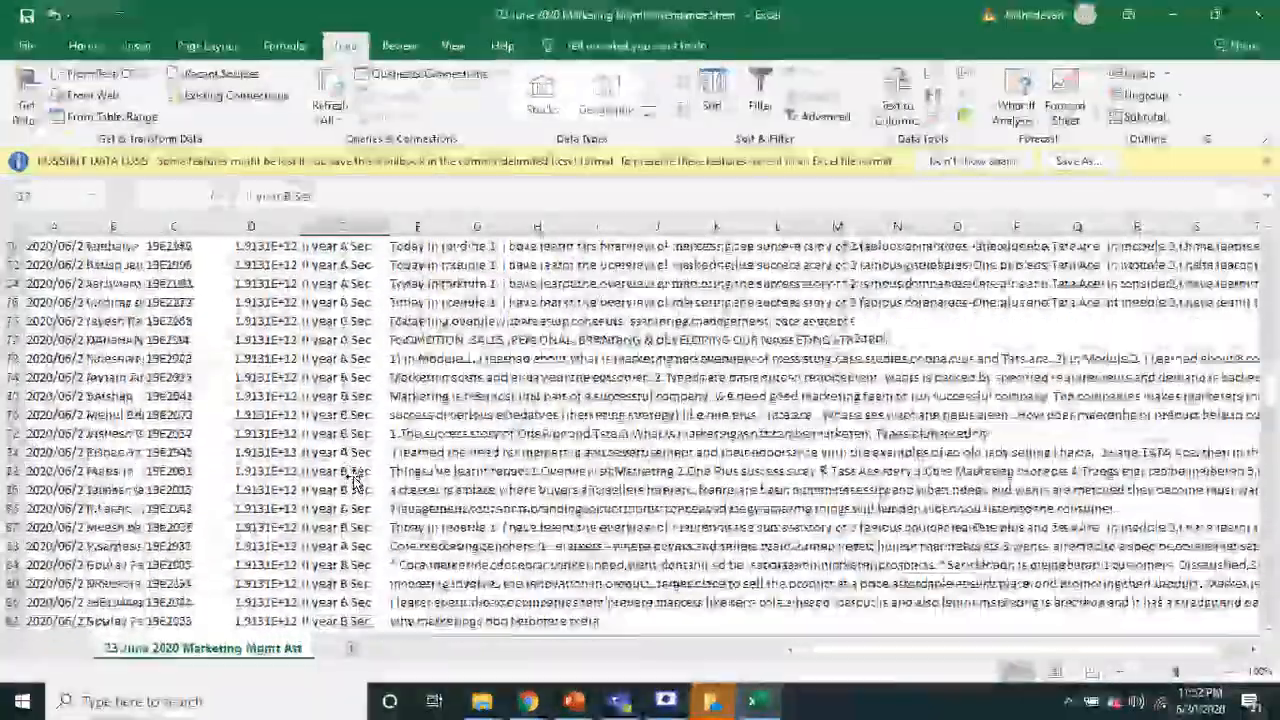
scroll(353, 478, down, 20)
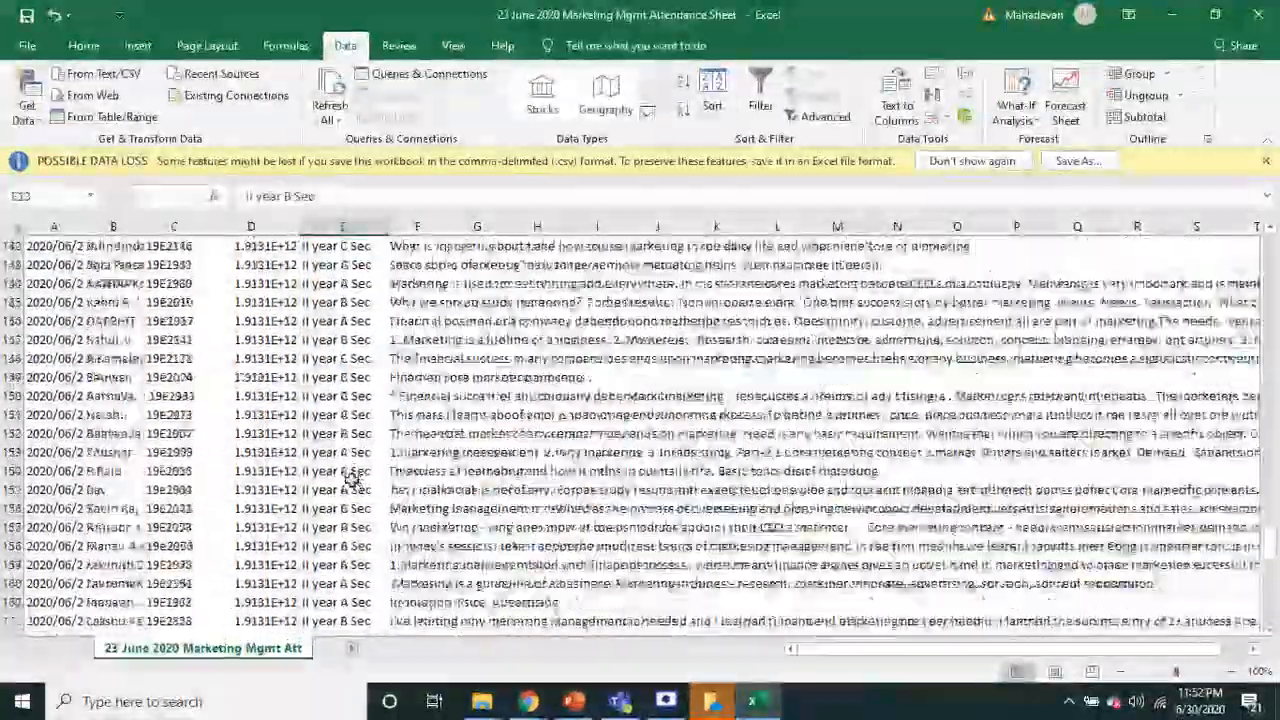
scroll(347, 487, down, 3)
scroll(350, 482, up, 20)
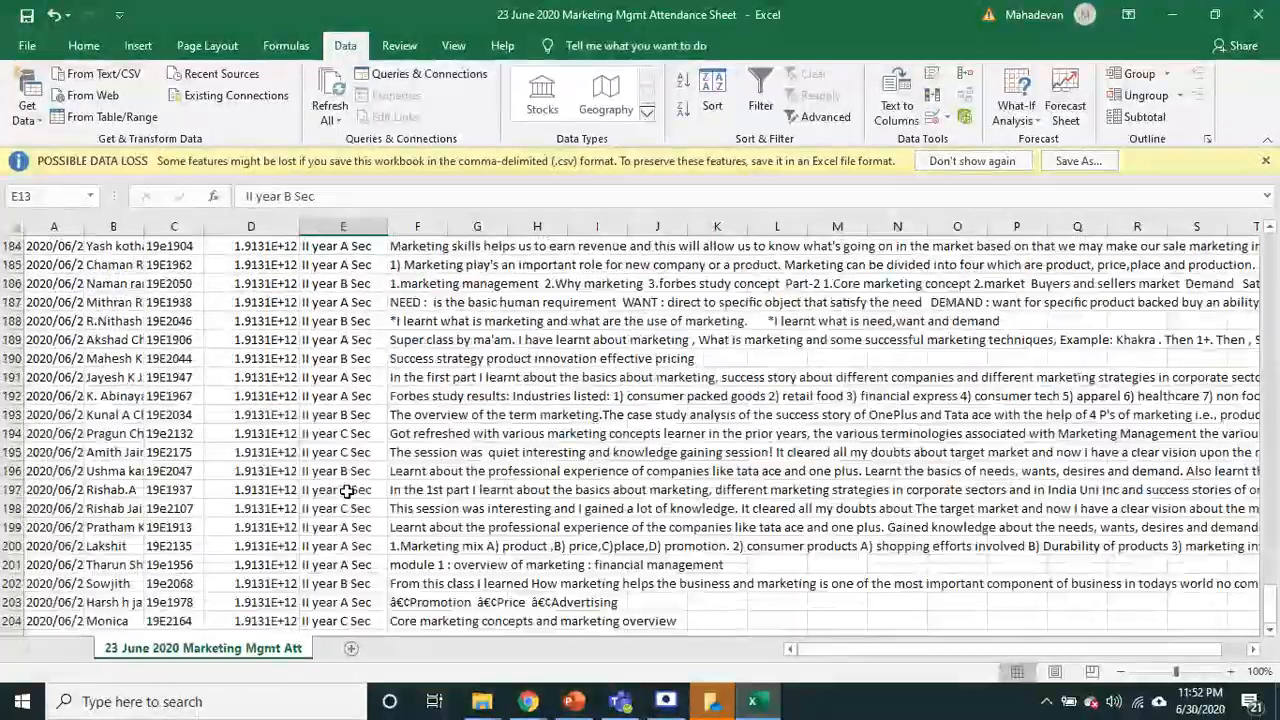
scroll(353, 473, up, 20)
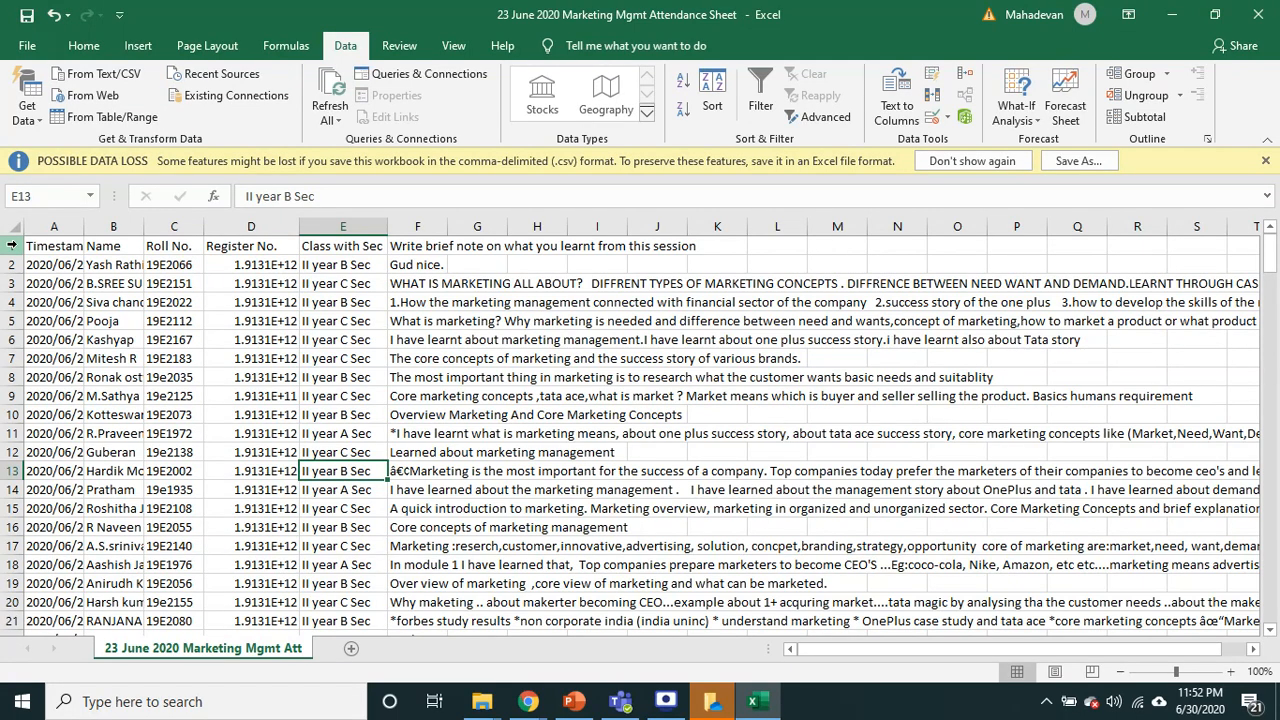
Add filters to the header row of the attendance sheet.
click(12, 245)
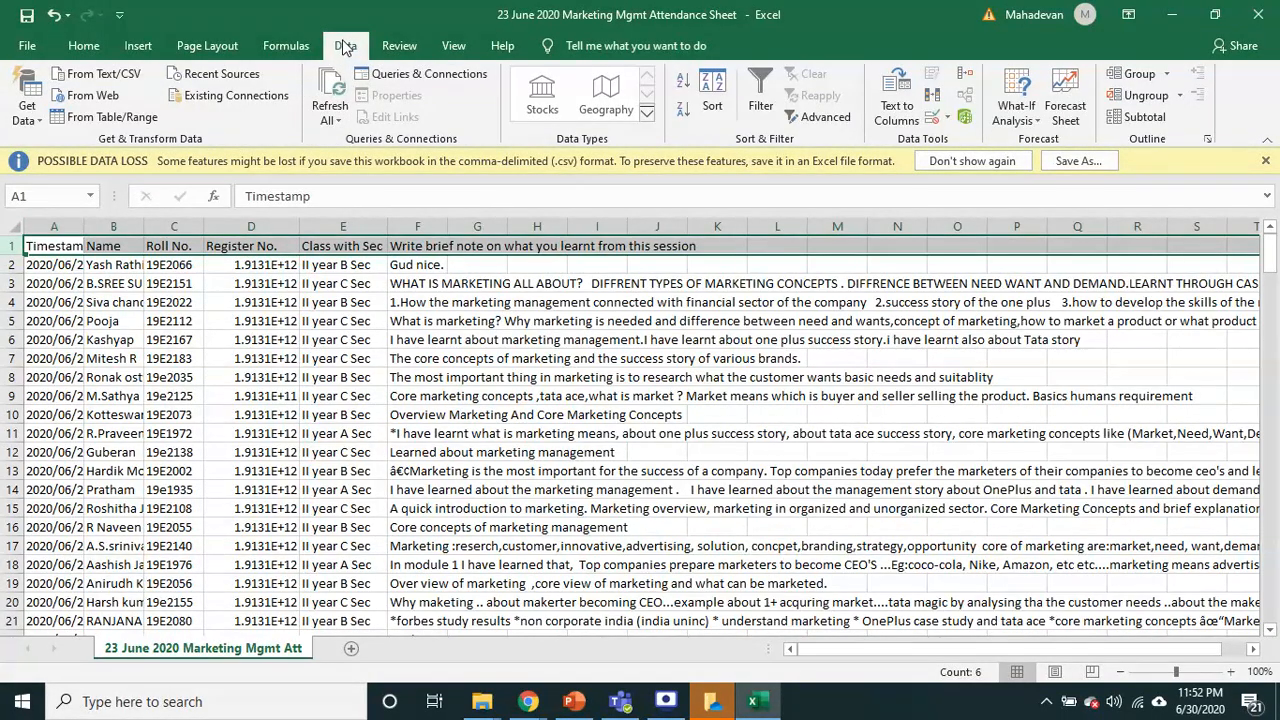
click(756, 114)
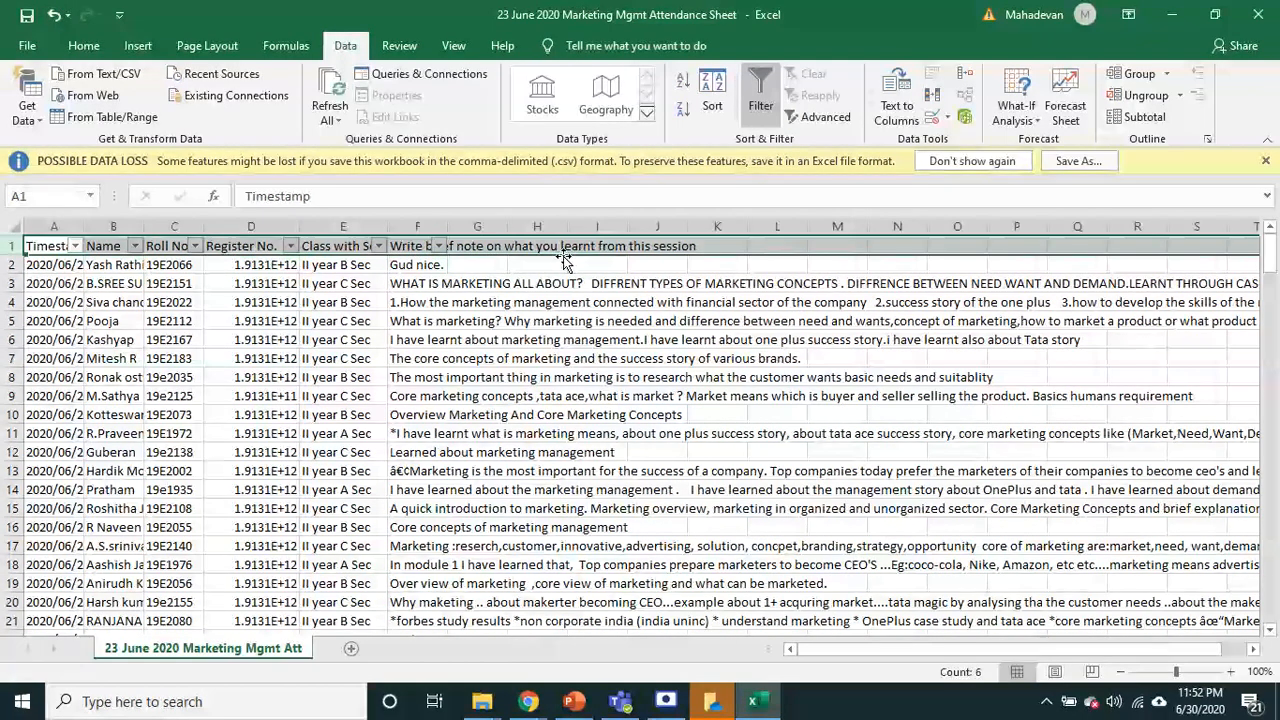
click(397, 352)
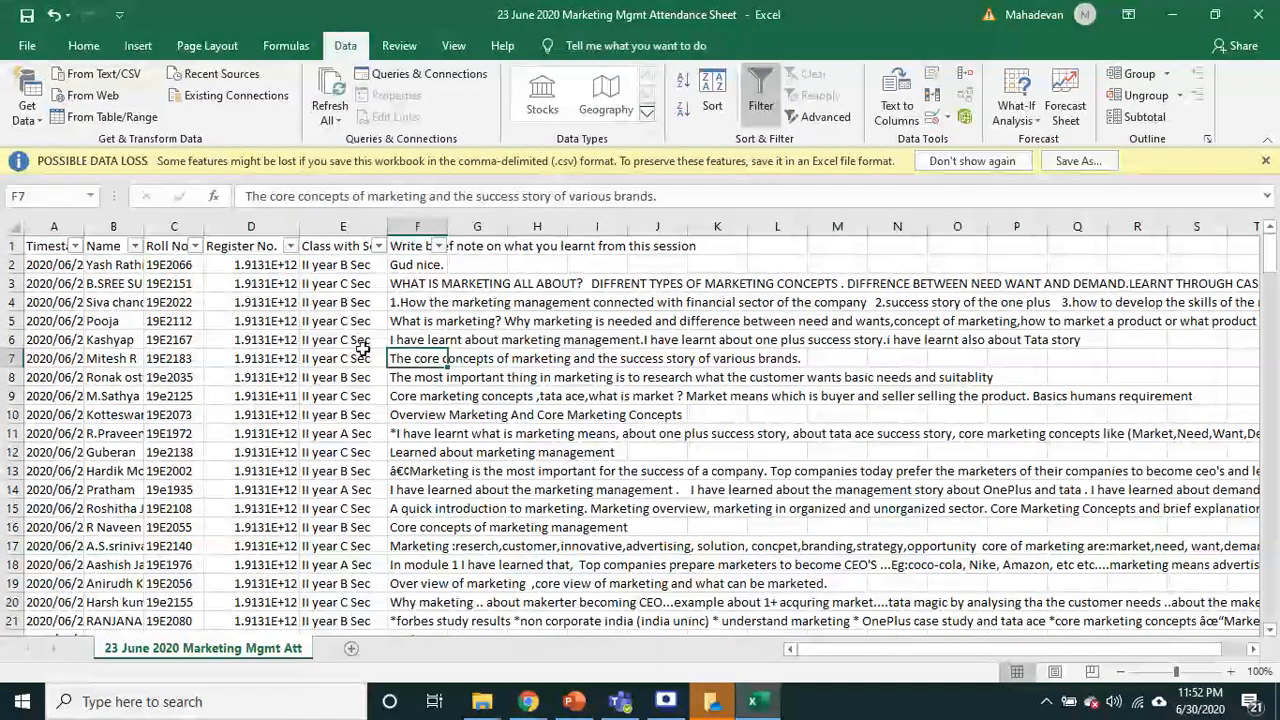
Filter the Class with Sec column to II year A Sec only and select the whole column to count its entries.
click(380, 247)
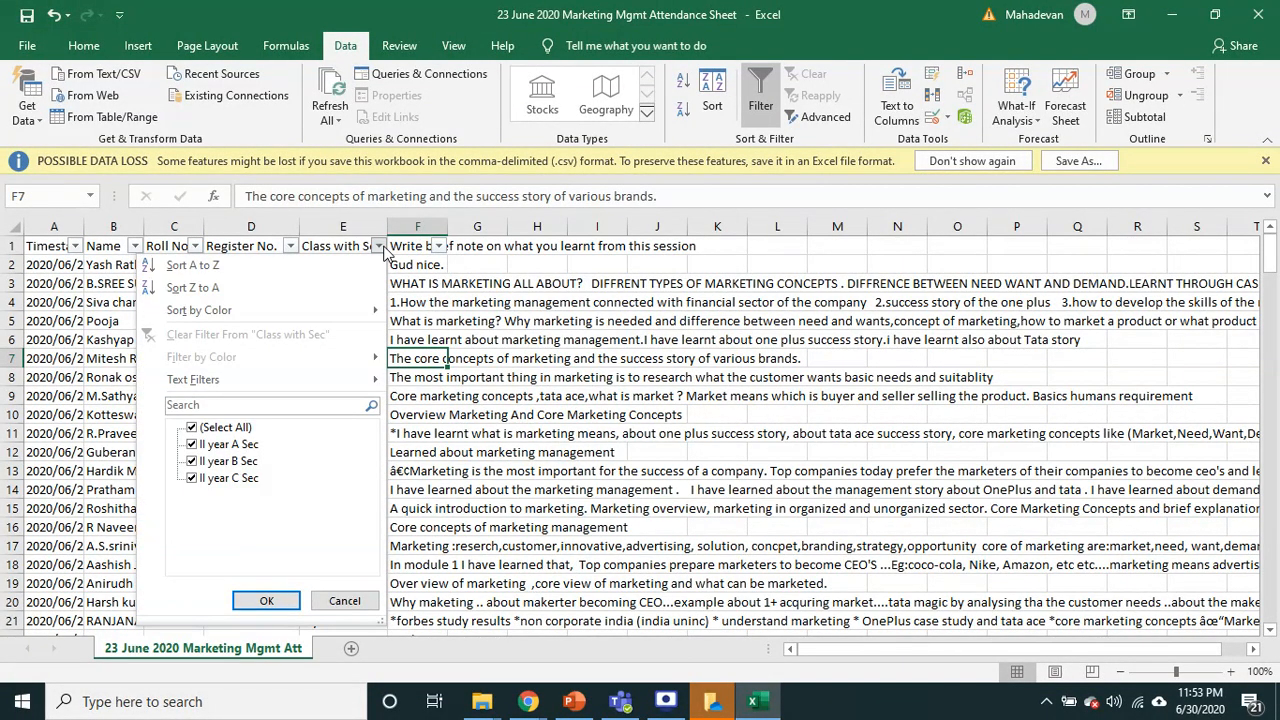
click(200, 430)
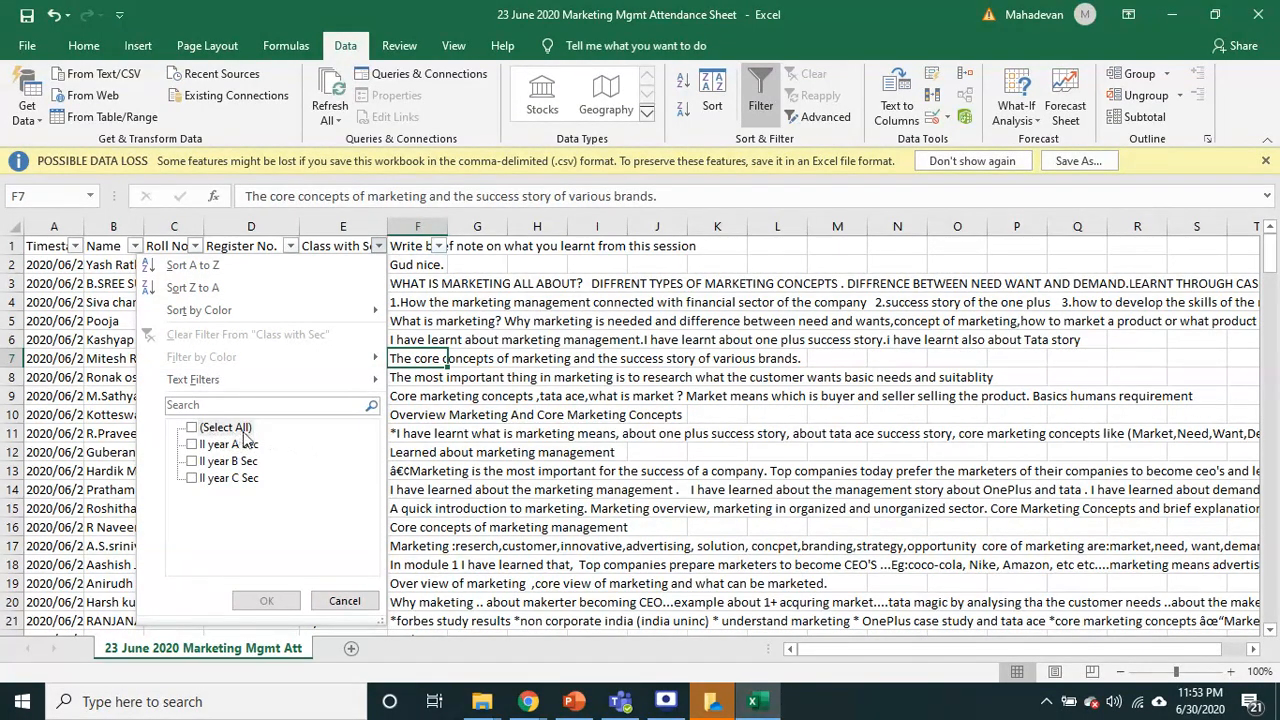
click(193, 446)
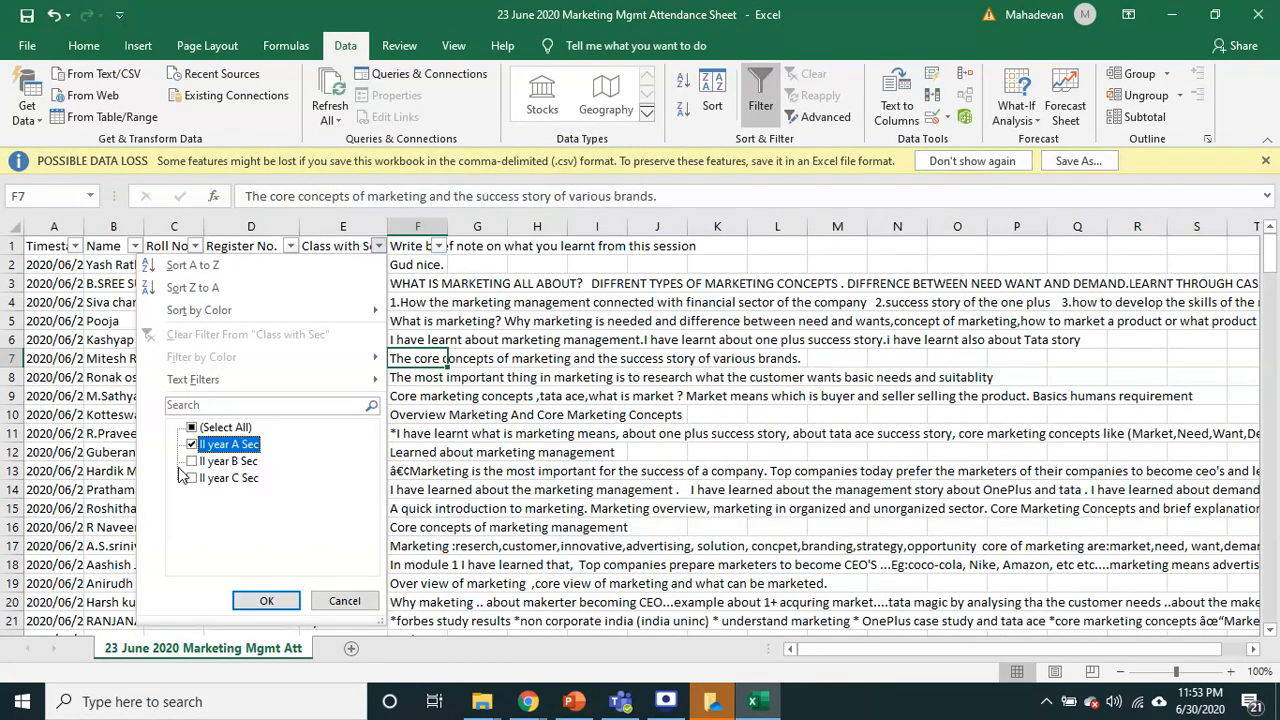
click(266, 601)
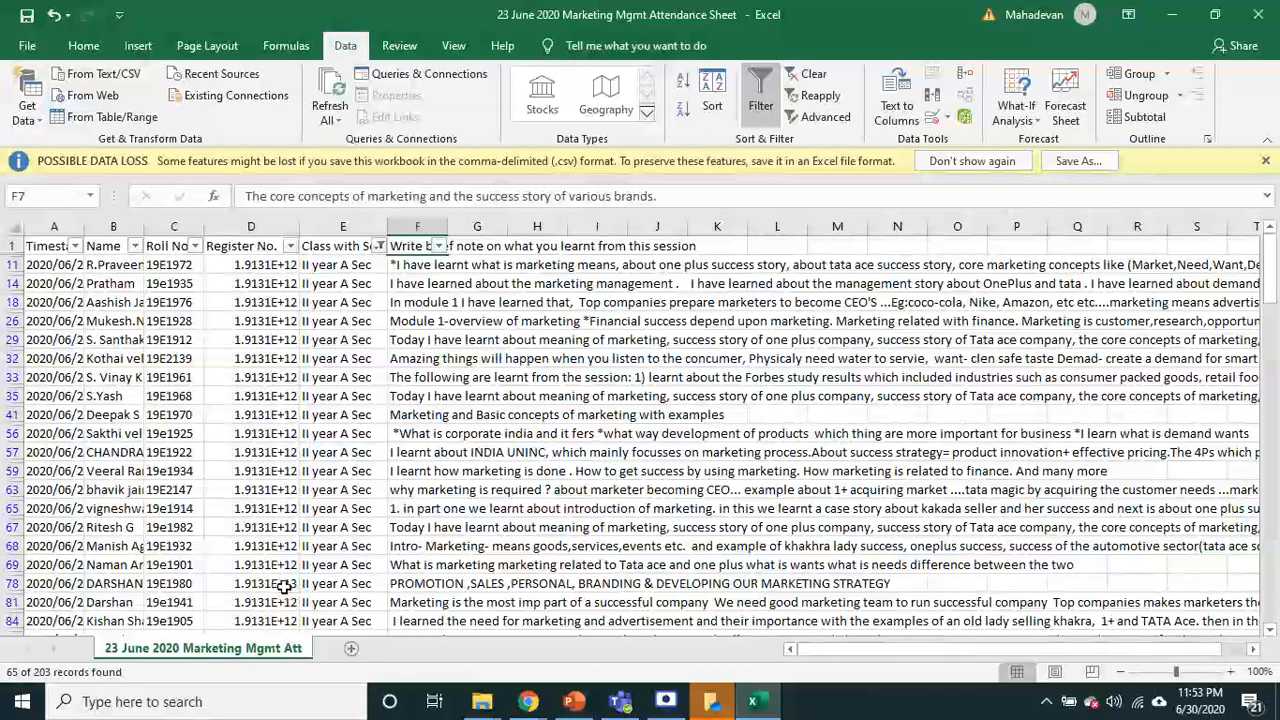
click(345, 584)
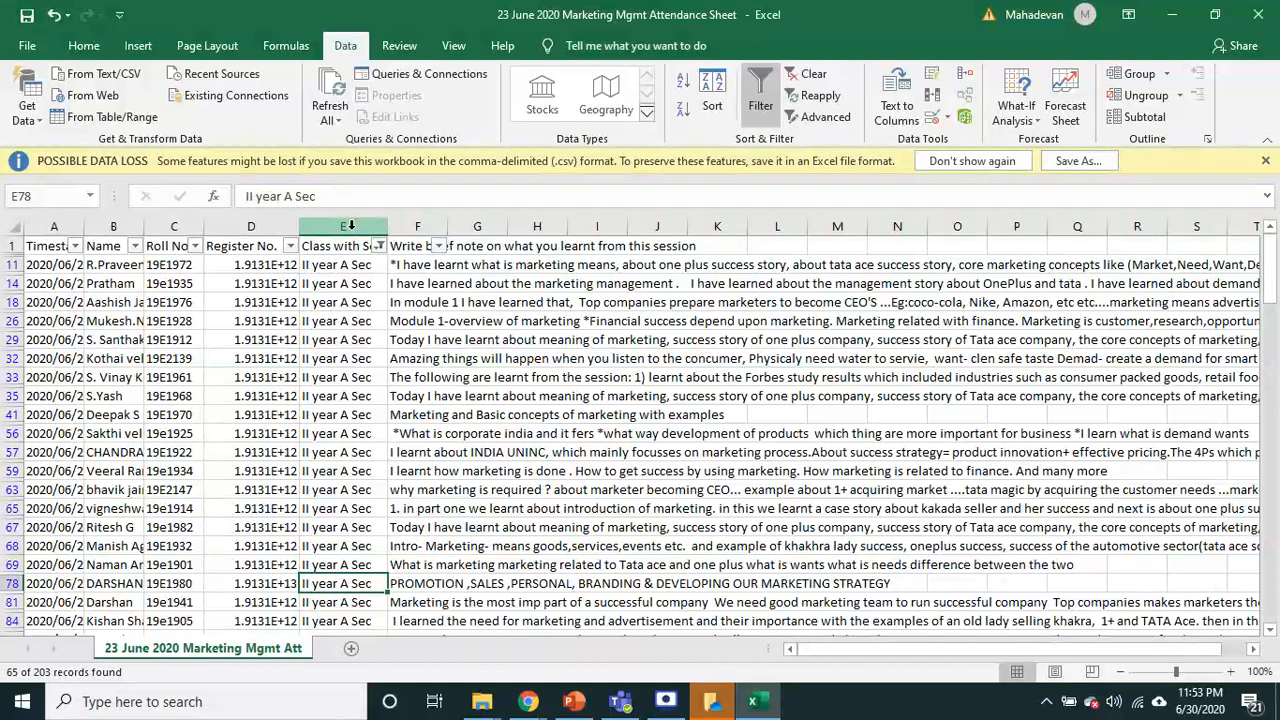
click(351, 226)
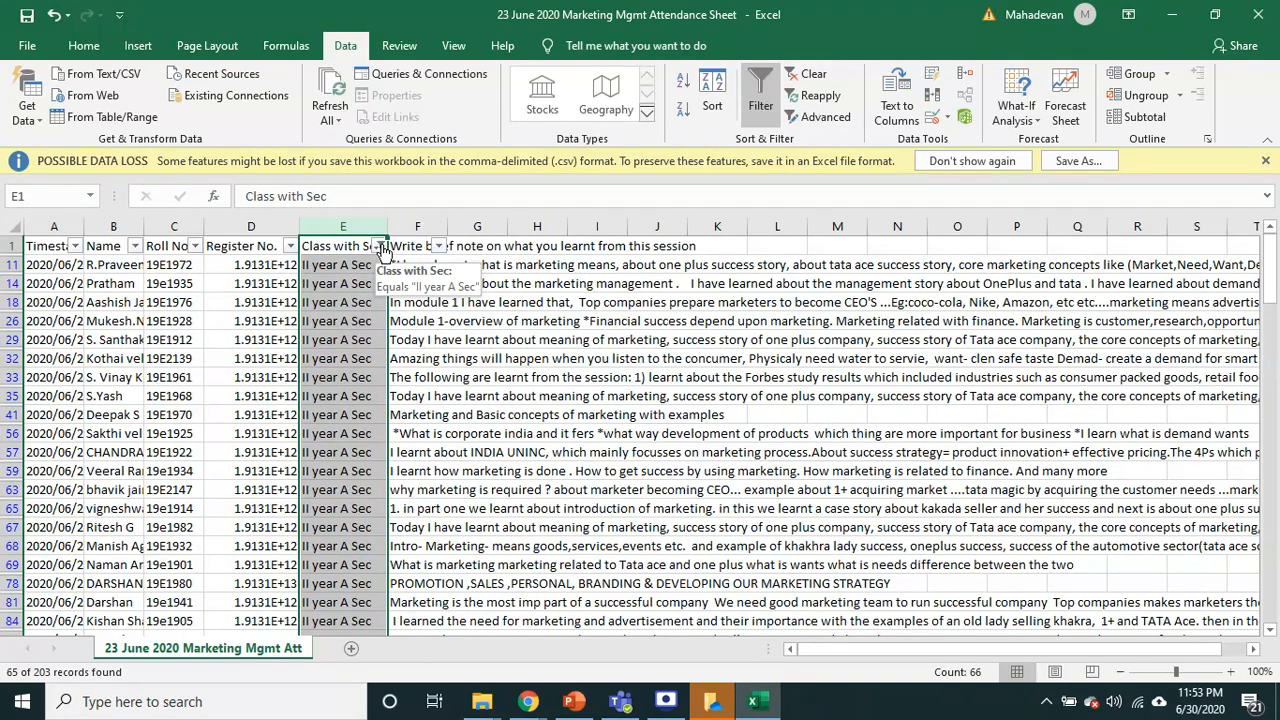
Change the Class with Sec filter to show only II year B Sec.
click(380, 246)
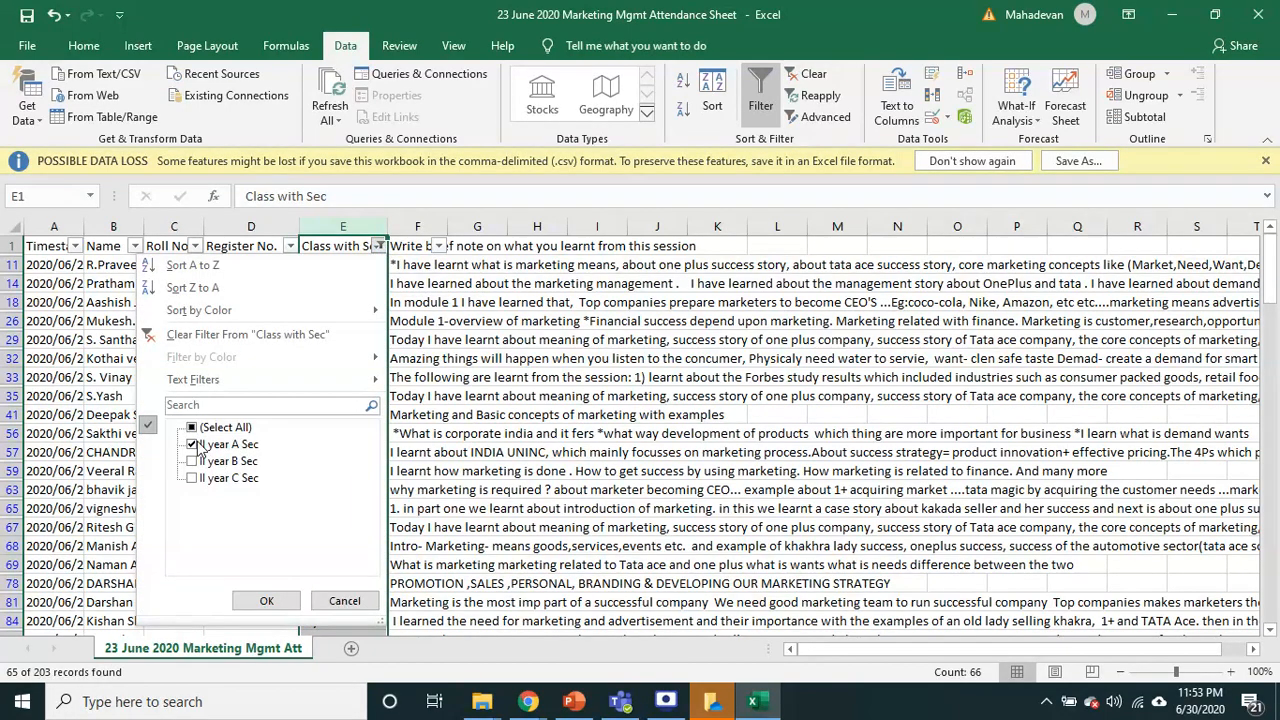
click(200, 447)
click(196, 461)
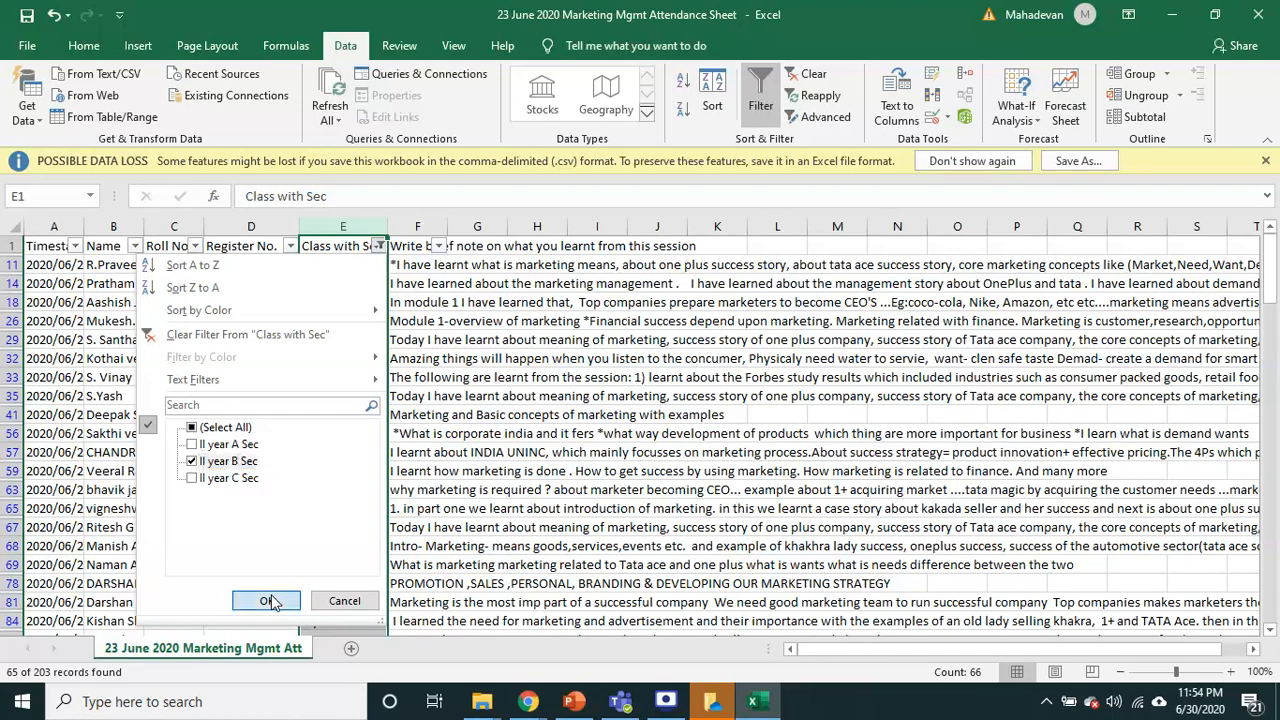
click(266, 601)
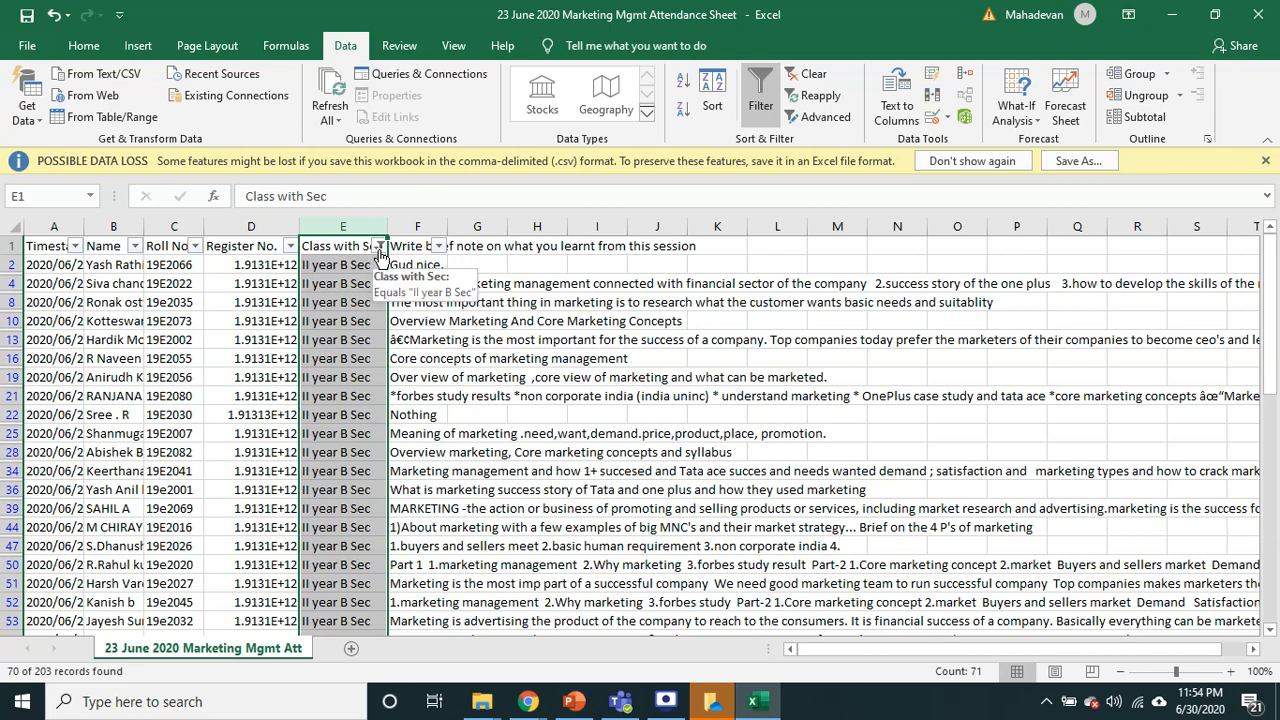
Change the Class with Sec filter to show only II year C Sec.
click(380, 246)
click(201, 479)
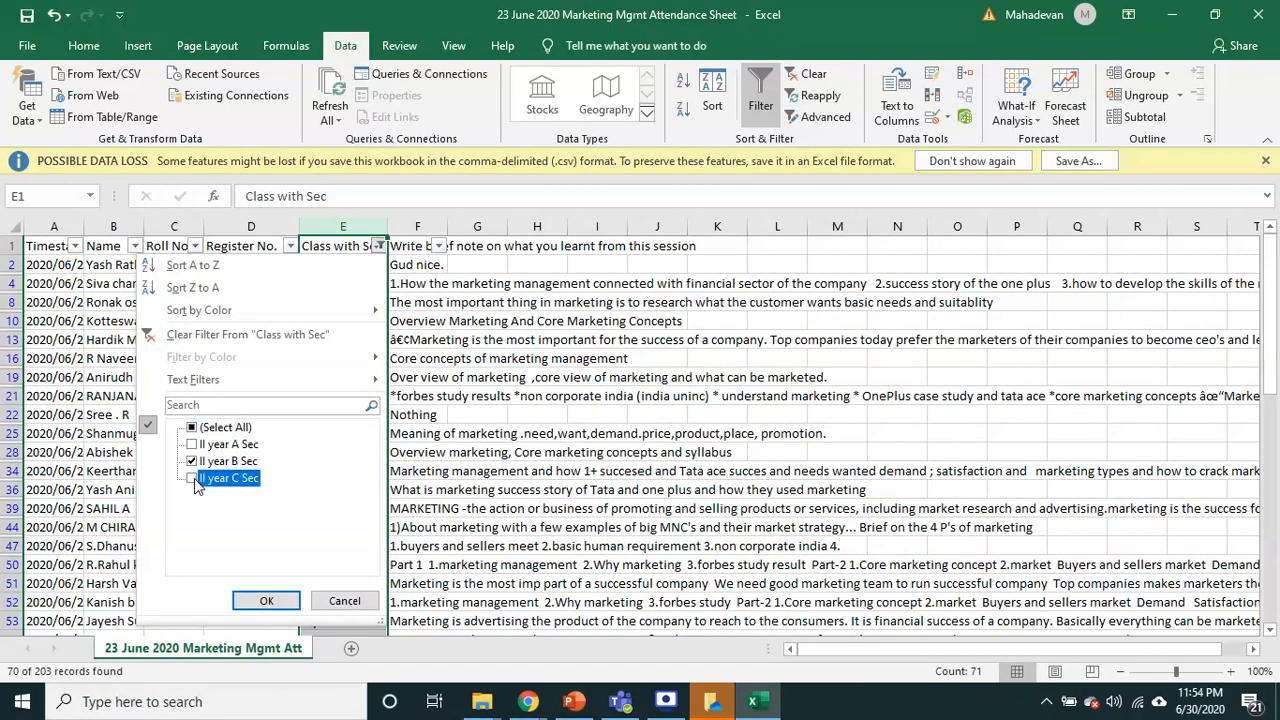
click(191, 461)
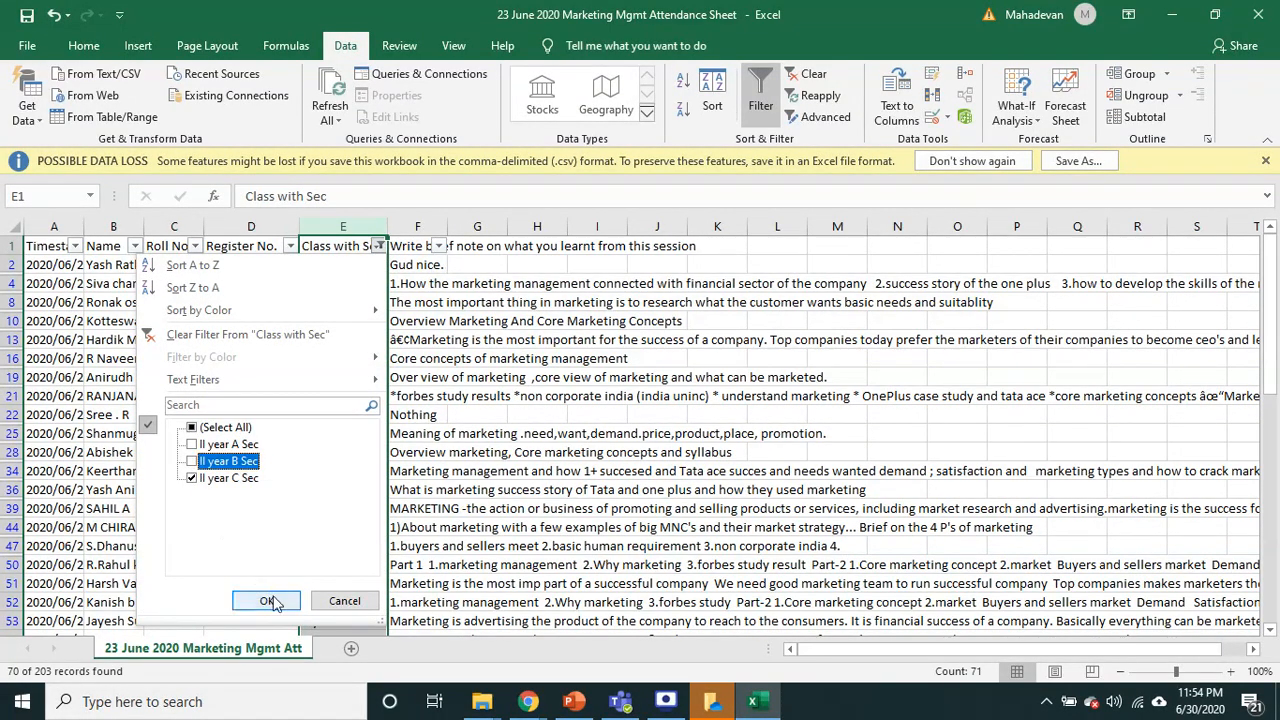
click(266, 600)
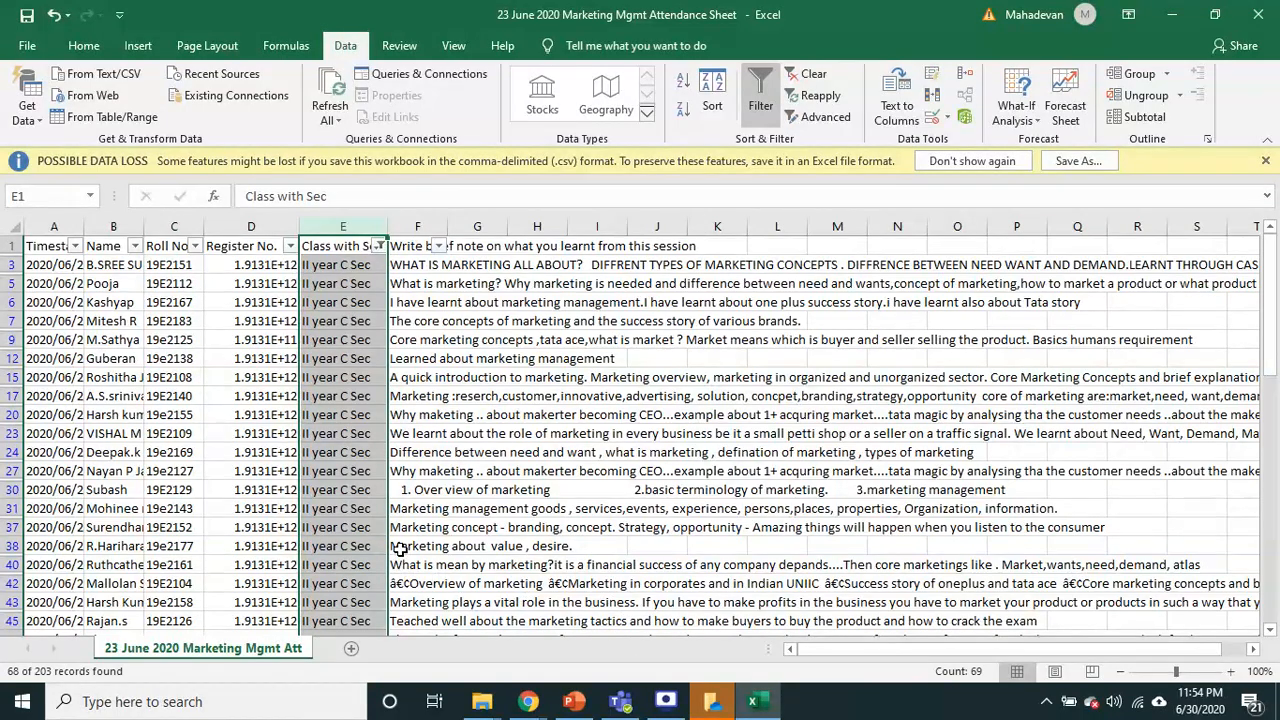
mouse_move(650, 688)
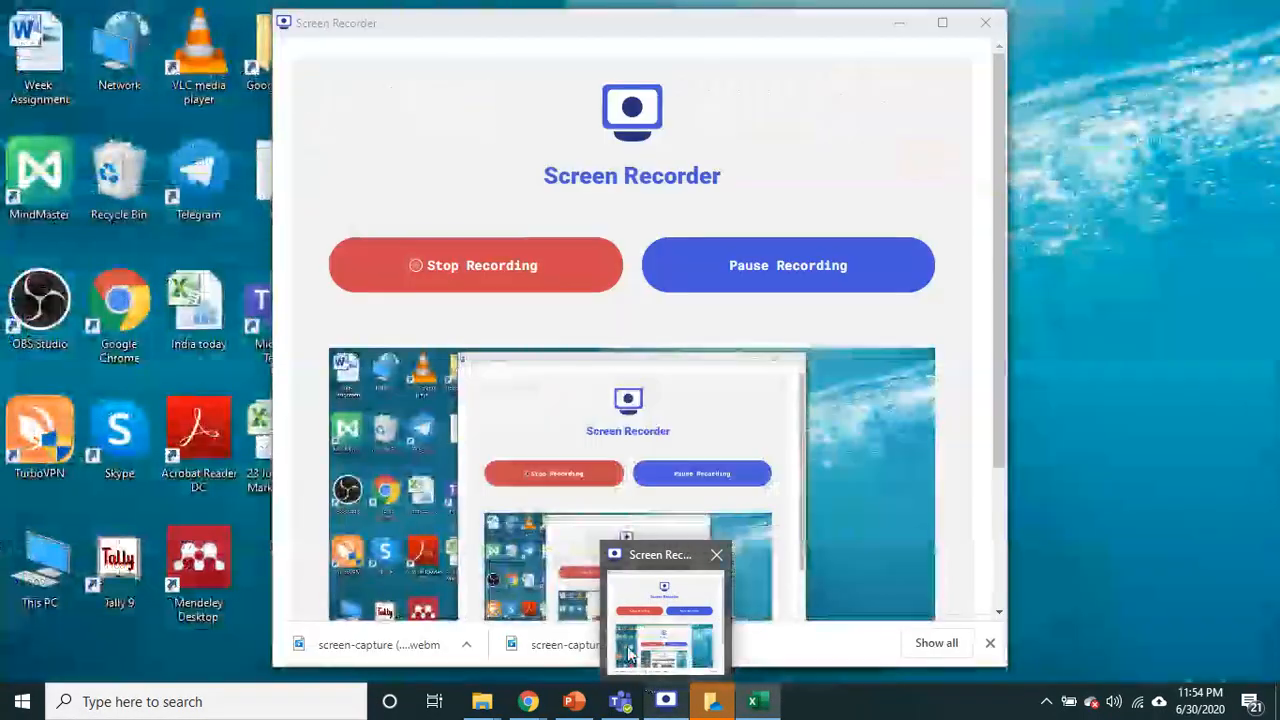